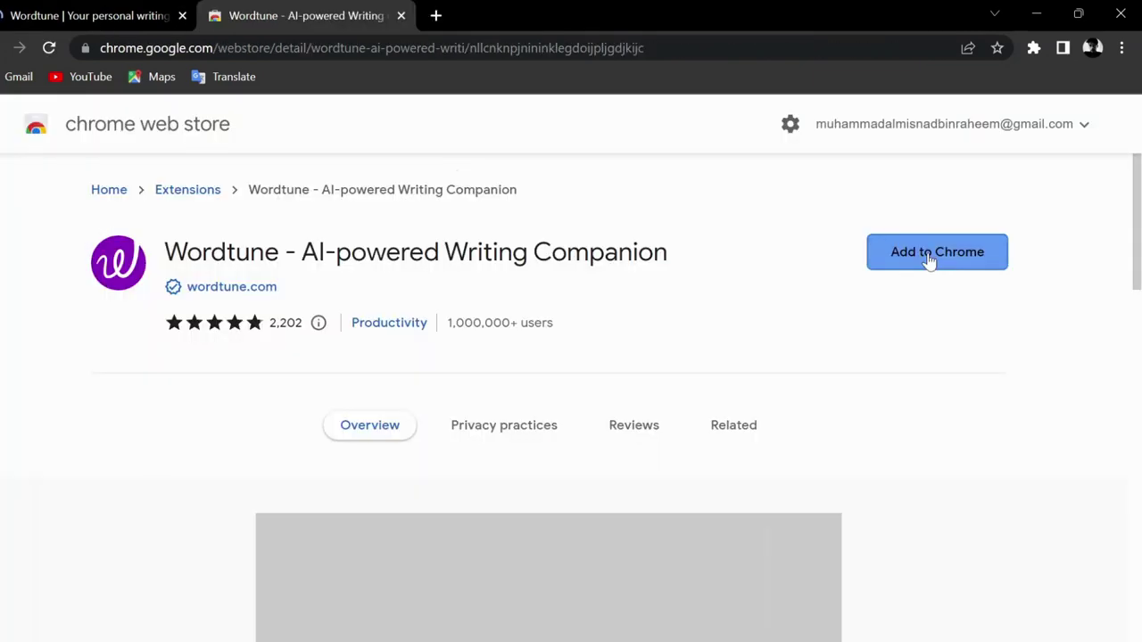
Add the Wordtune extension to Chrome and confirm its installation
click(928, 256)
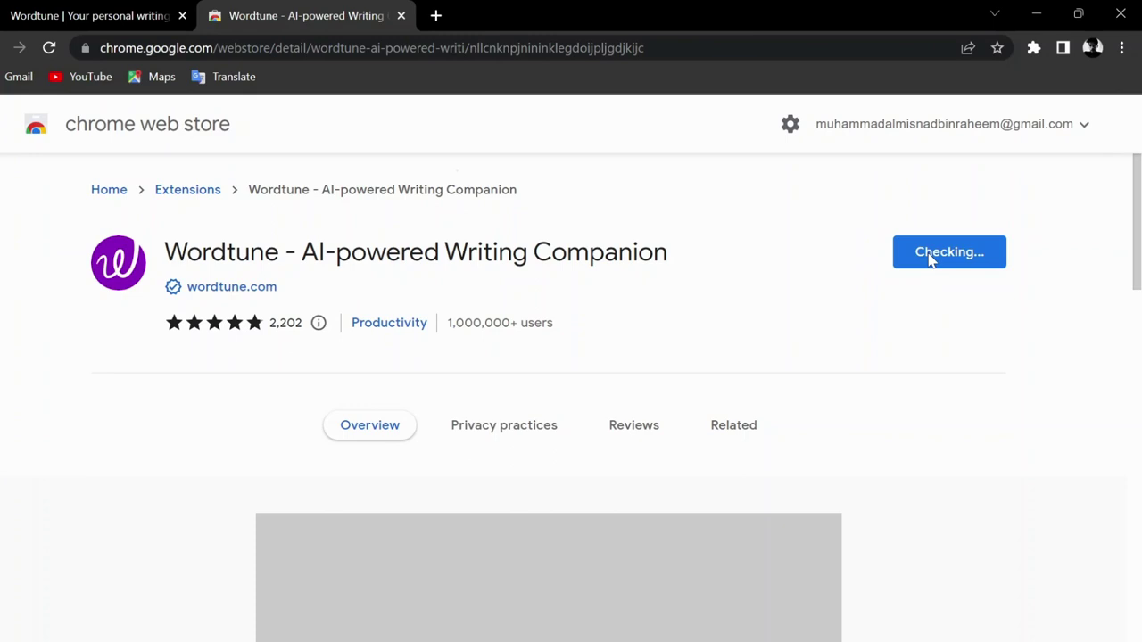
click(605, 206)
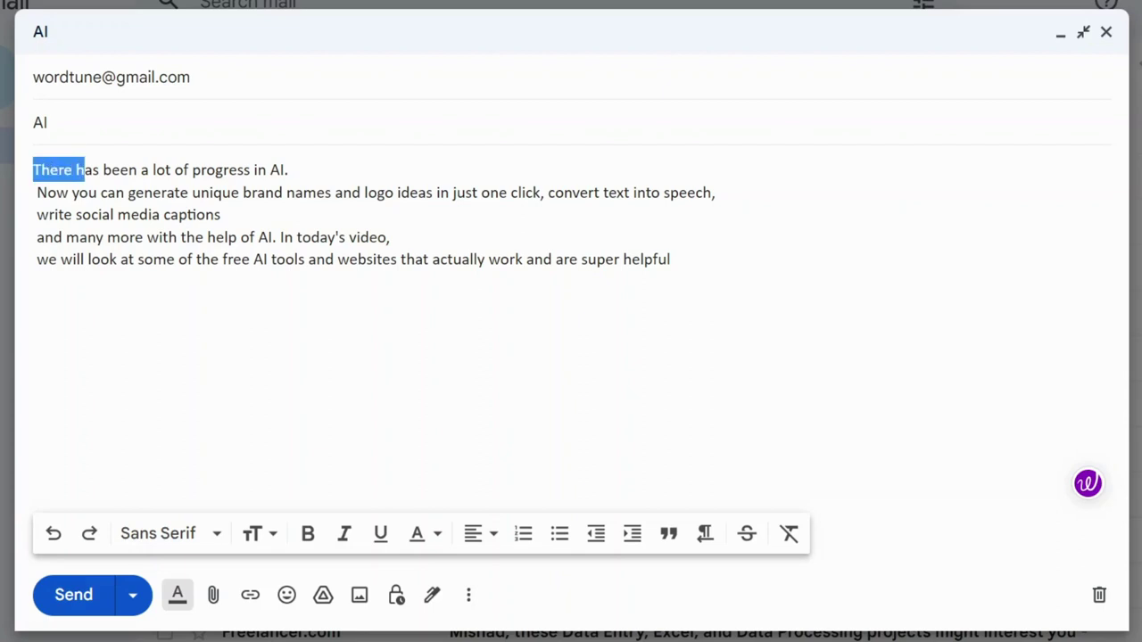
Replace the draft's first sentence with Wordtune's first rewrite, 'AI has made great progress.'
drag(84, 170, 269, 170)
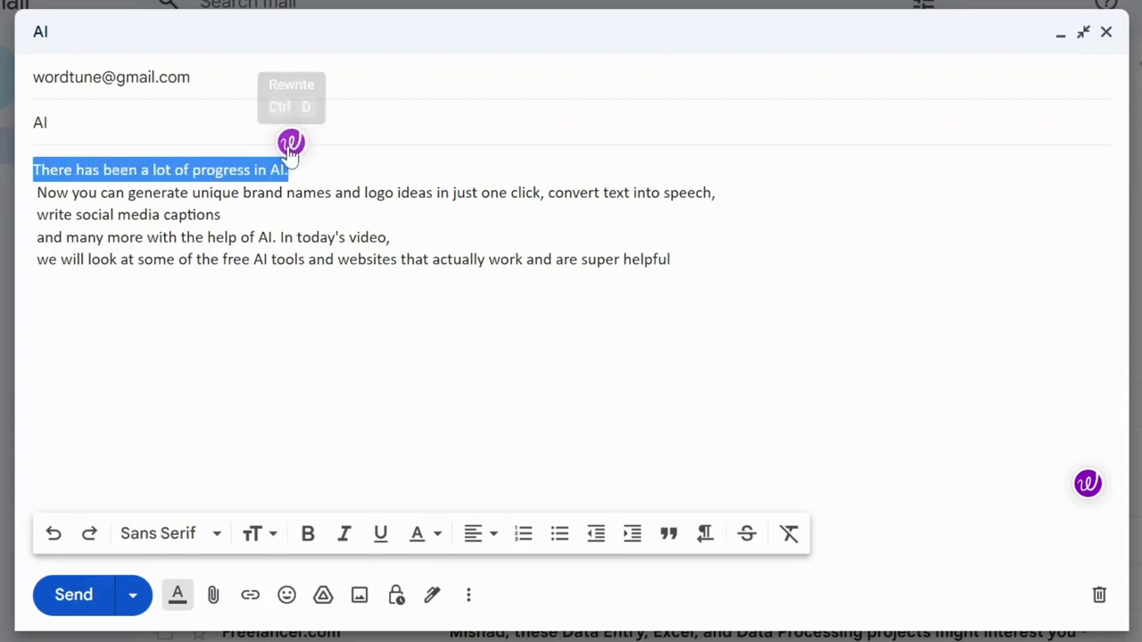
click(284, 143)
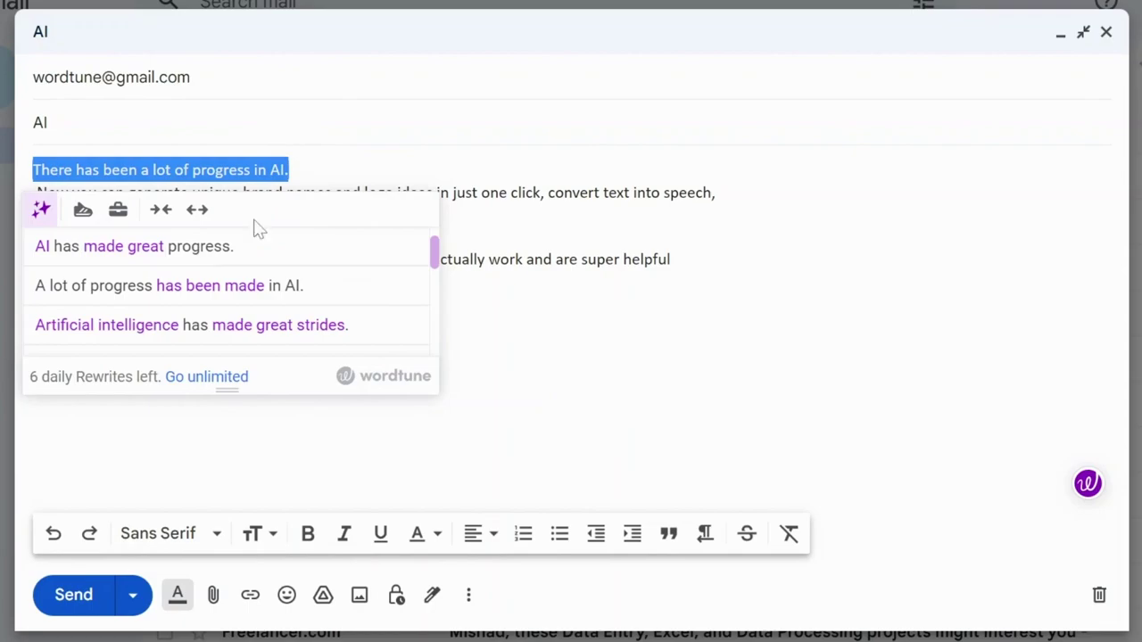
click(243, 250)
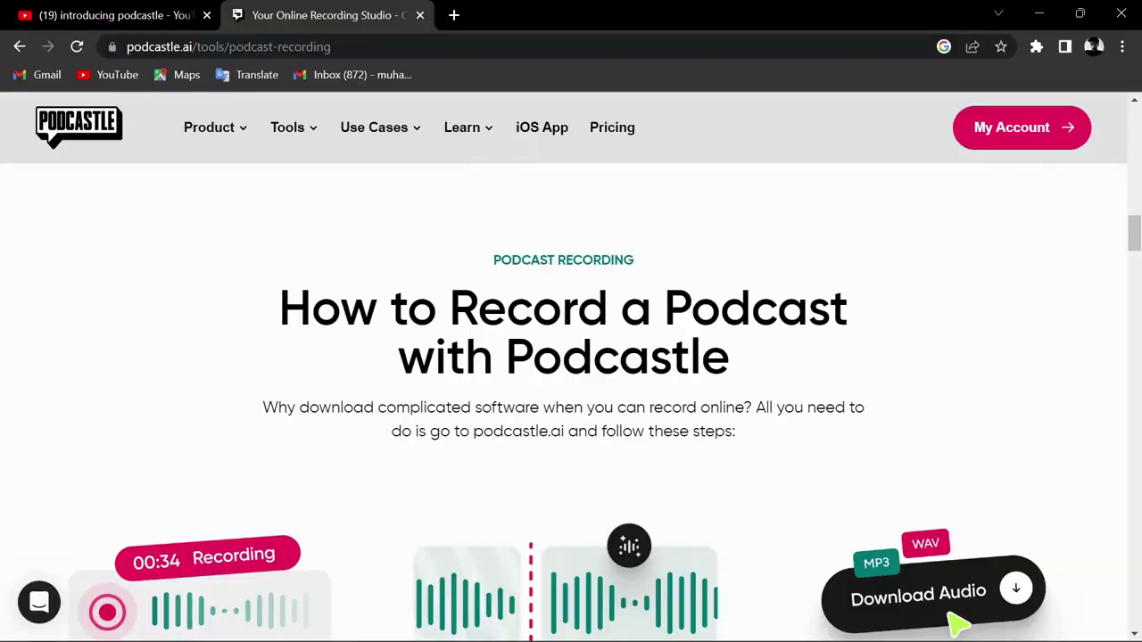
Scroll down through the How to Record a Podcast guide
scroll(571, 402, down, 3)
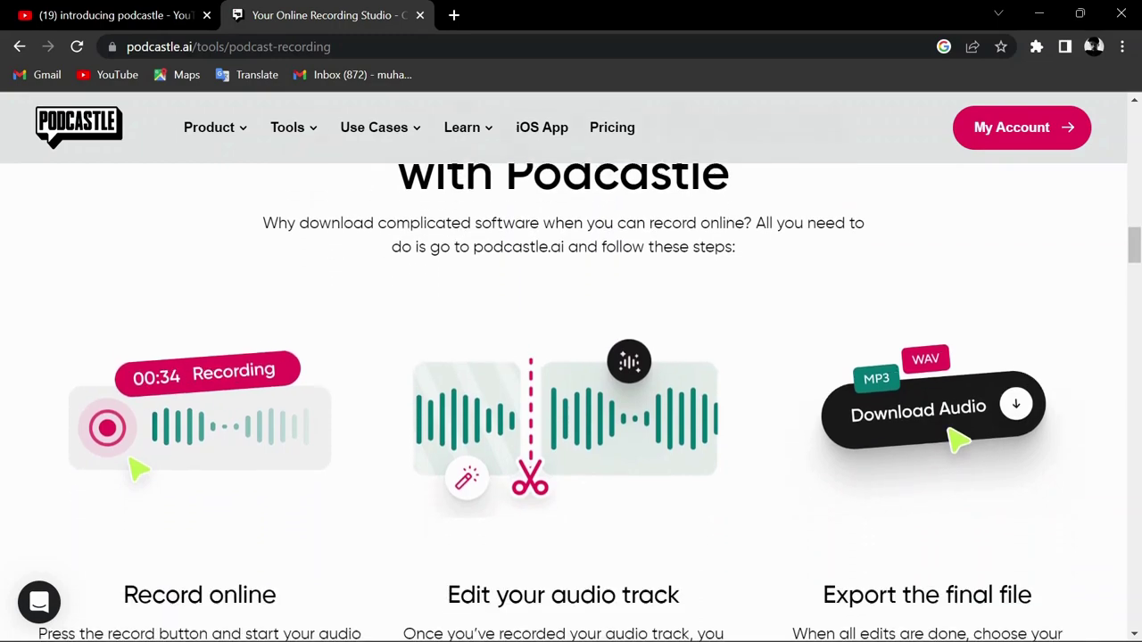
scroll(572, 402, down, 3)
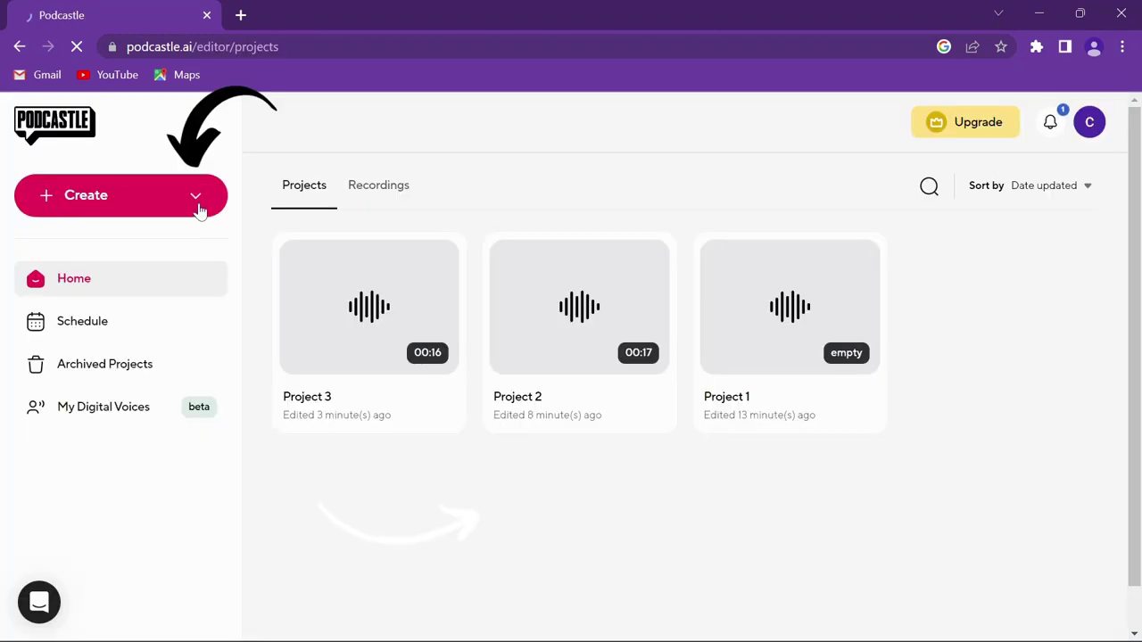
Create a new project, generate speech from the pasted AI paragraph, and play it back
click(198, 203)
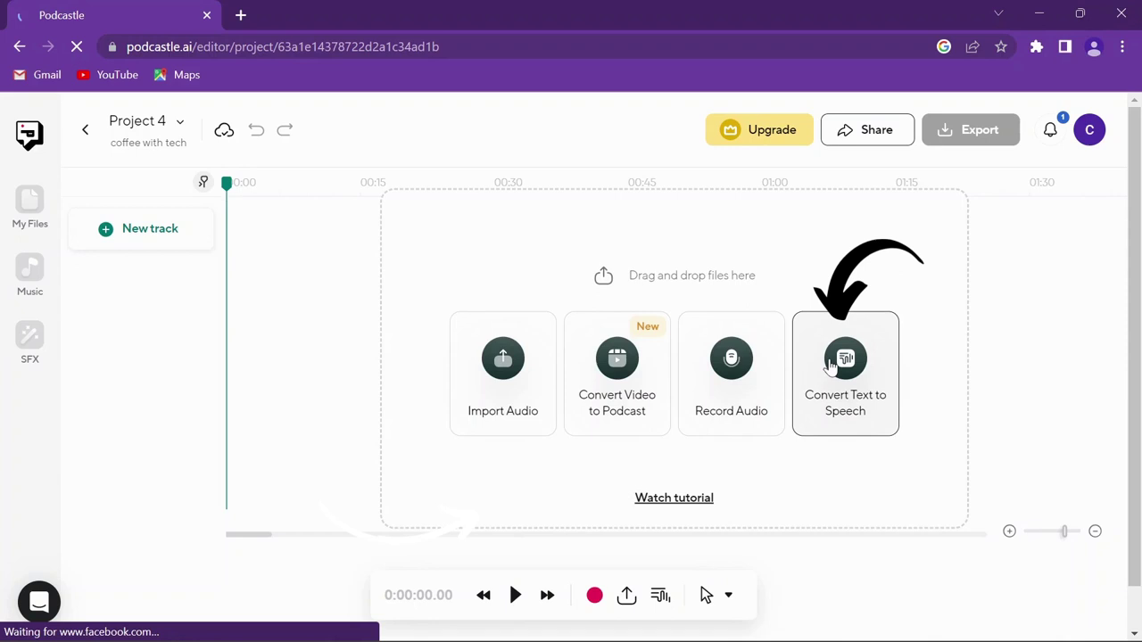
click(830, 365)
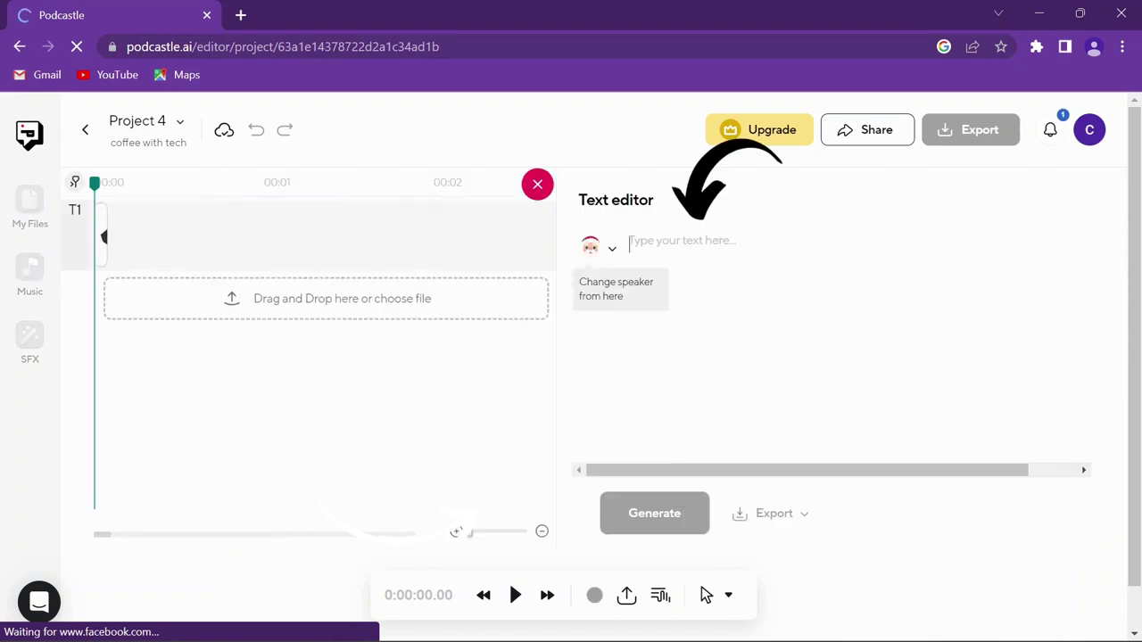
text(AI has come a long way. Now you can generate unique brand names and logo ideas in just one click convert text into speech, write social media captions, and many more with the help of AI. In today's video, we will look at some of the free AI tools and websites that actually work and are super helpful)
click(613, 249)
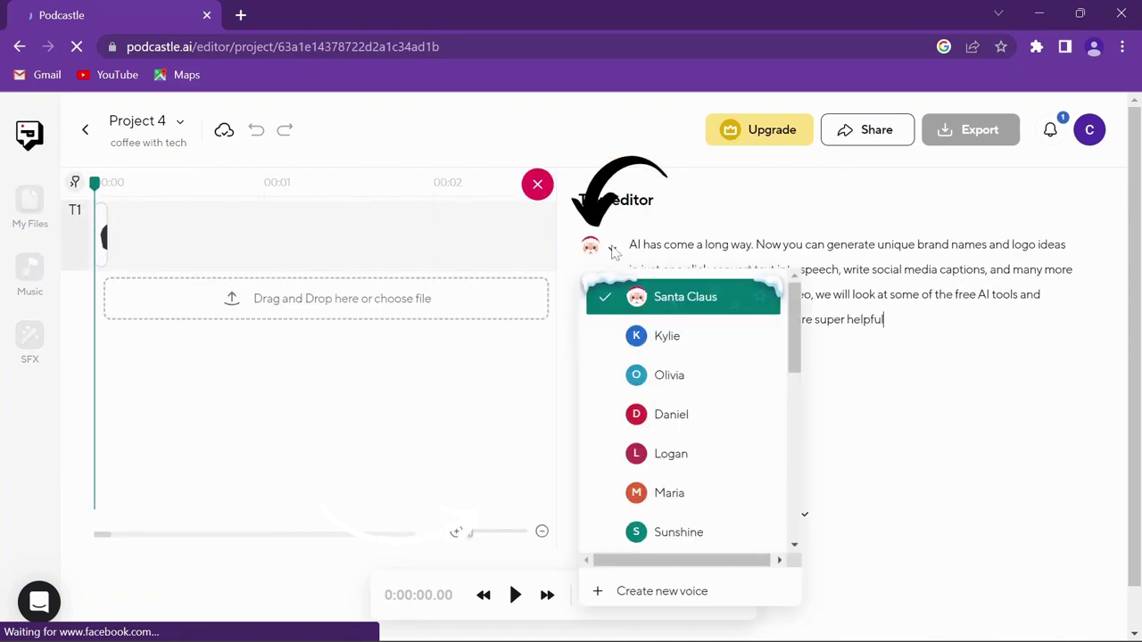
click(613, 250)
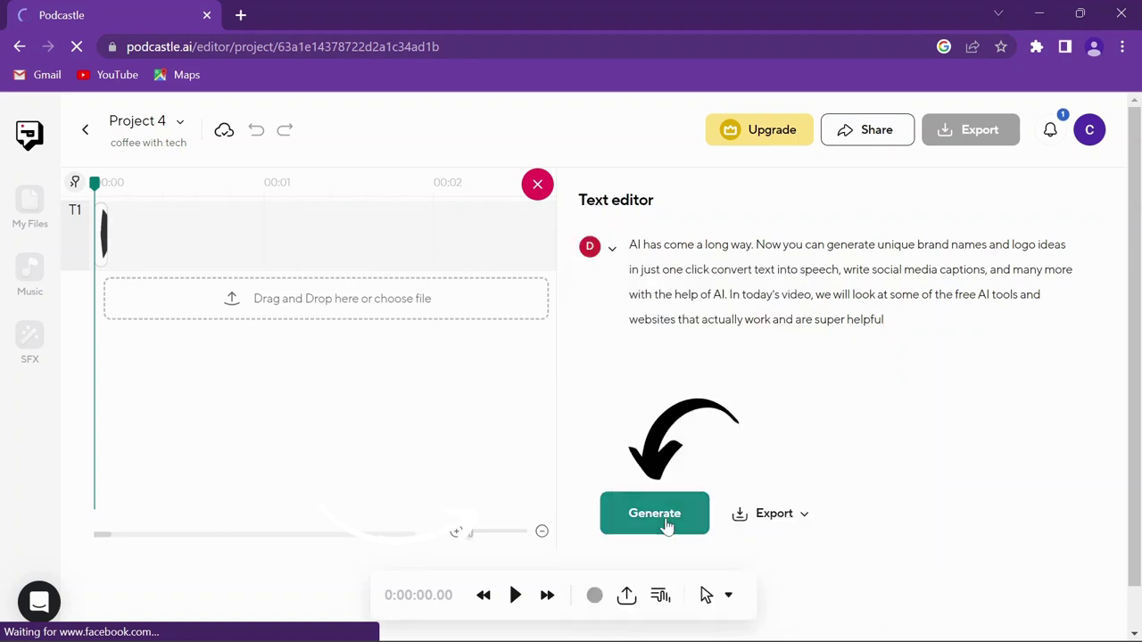
click(667, 526)
click(516, 596)
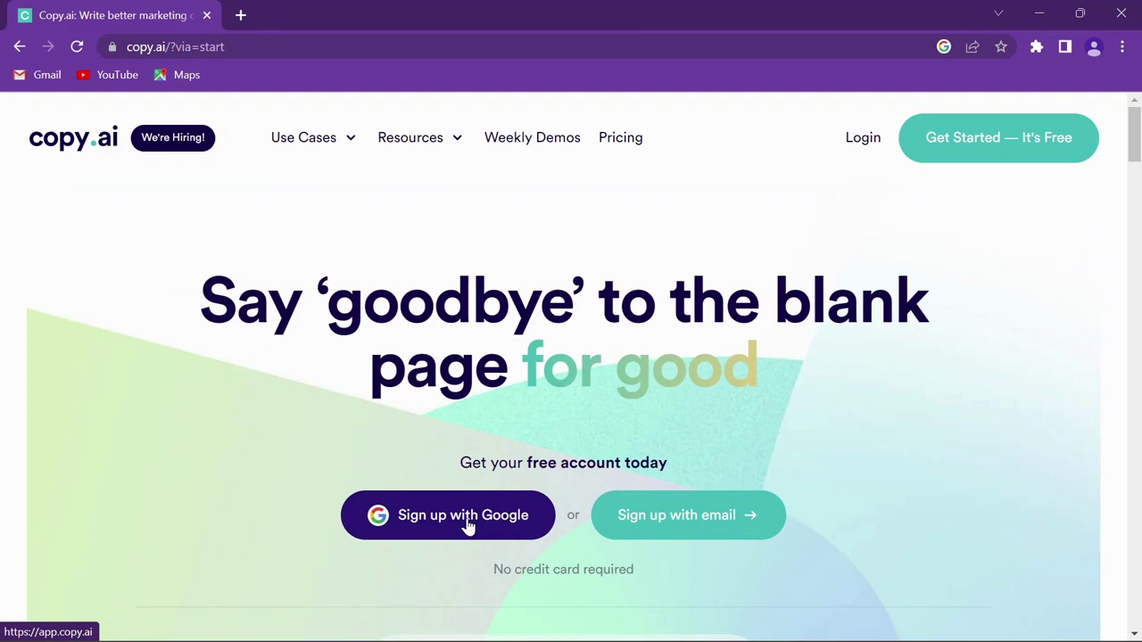
Sign up with Google and generate Product Descriptions copy from the pasted AI paragraph
click(467, 526)
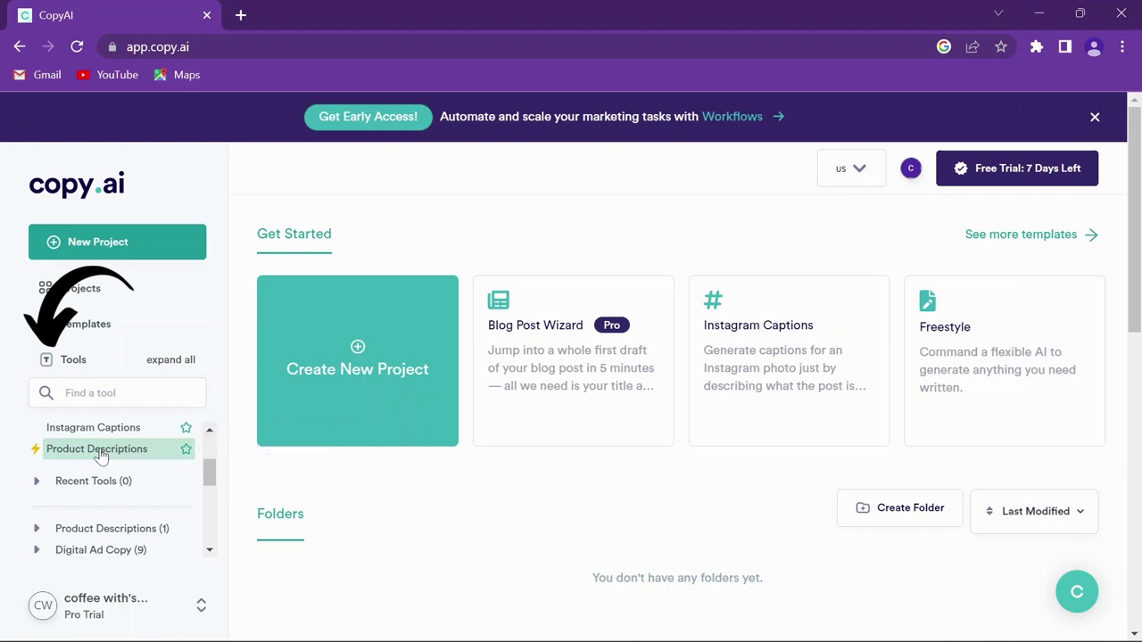
click(101, 456)
click(464, 490)
text(AI has come a long way. Now you can generate unique brand names and logo ideas in just one click convert text into speech, write social media captions, and many more with the help of AI. In today's video, we will look at some of the free AI tools and websites that actually work and are super helpful)
scroll(461, 446, down, 2)
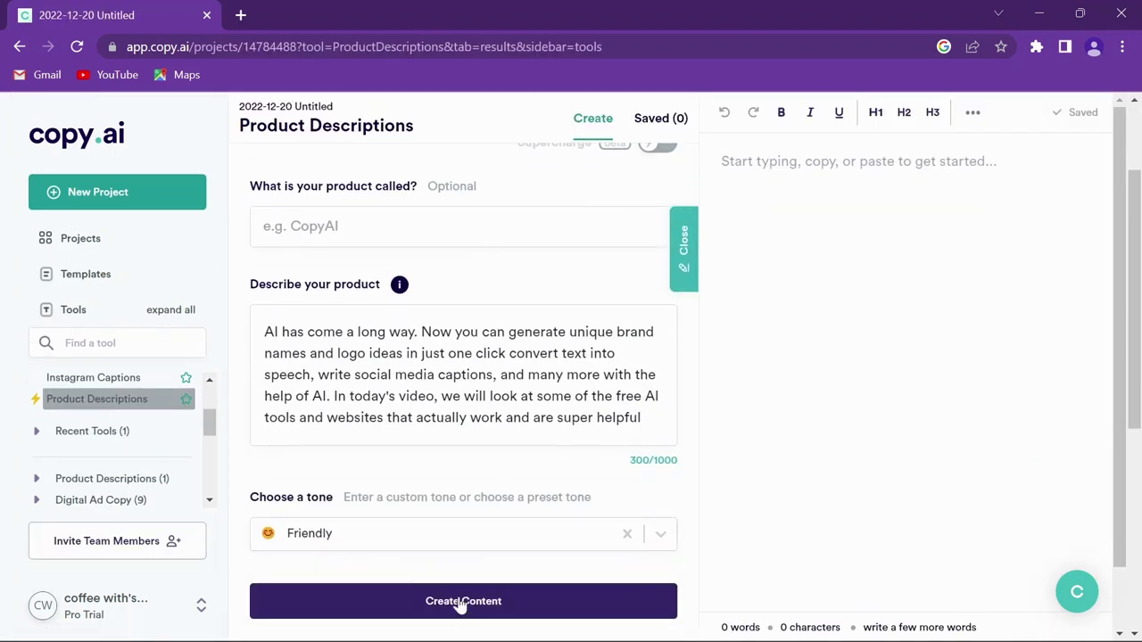
click(461, 601)
scroll(461, 607, down, 1)
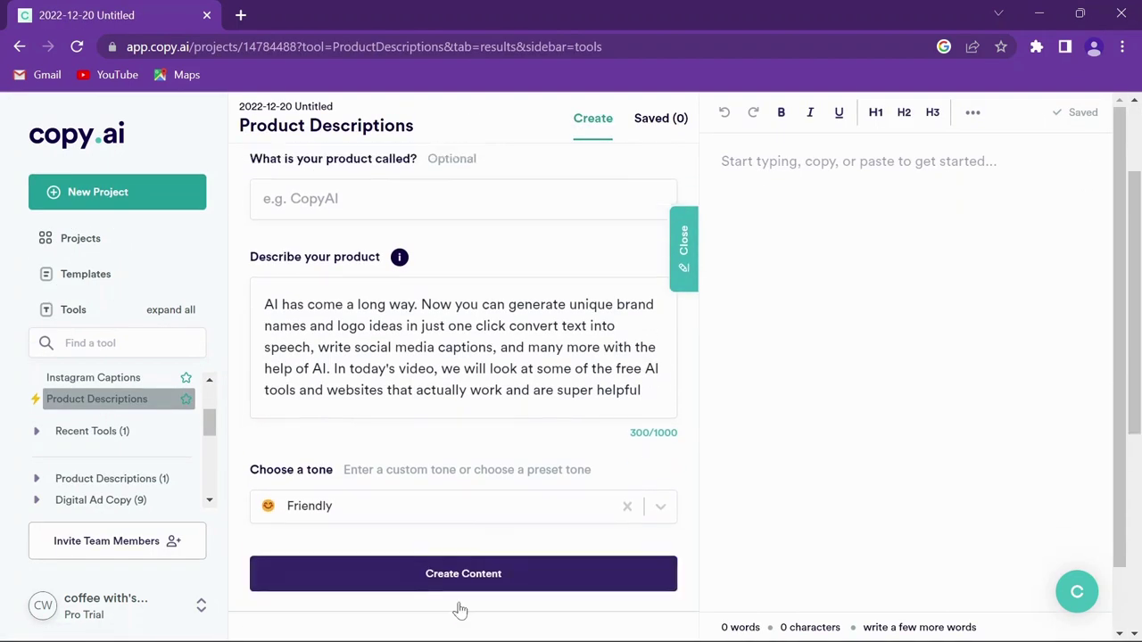
scroll(462, 609, down, 3)
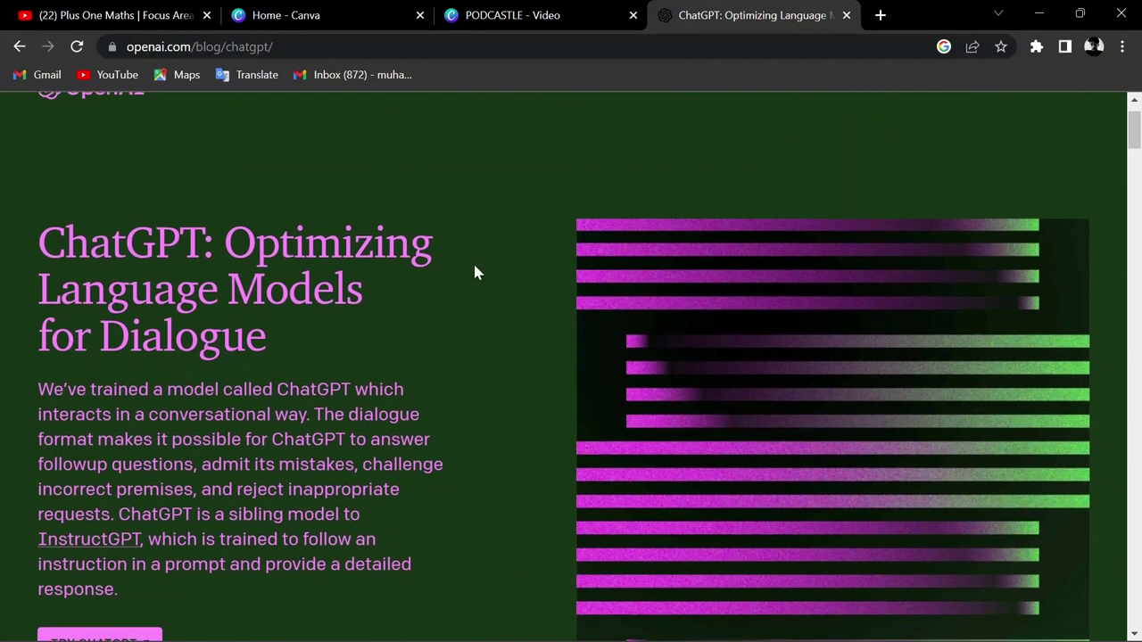
scroll(474, 272, down, 2)
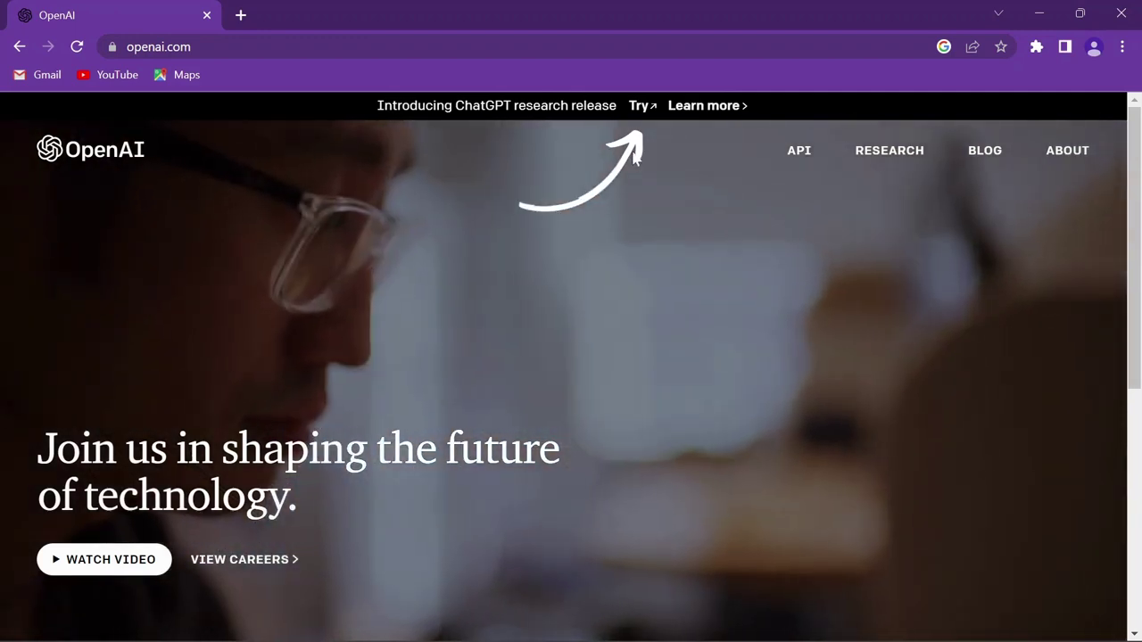
Open ChatGPT in a new tab from the research release banner on openai.com
click(639, 106)
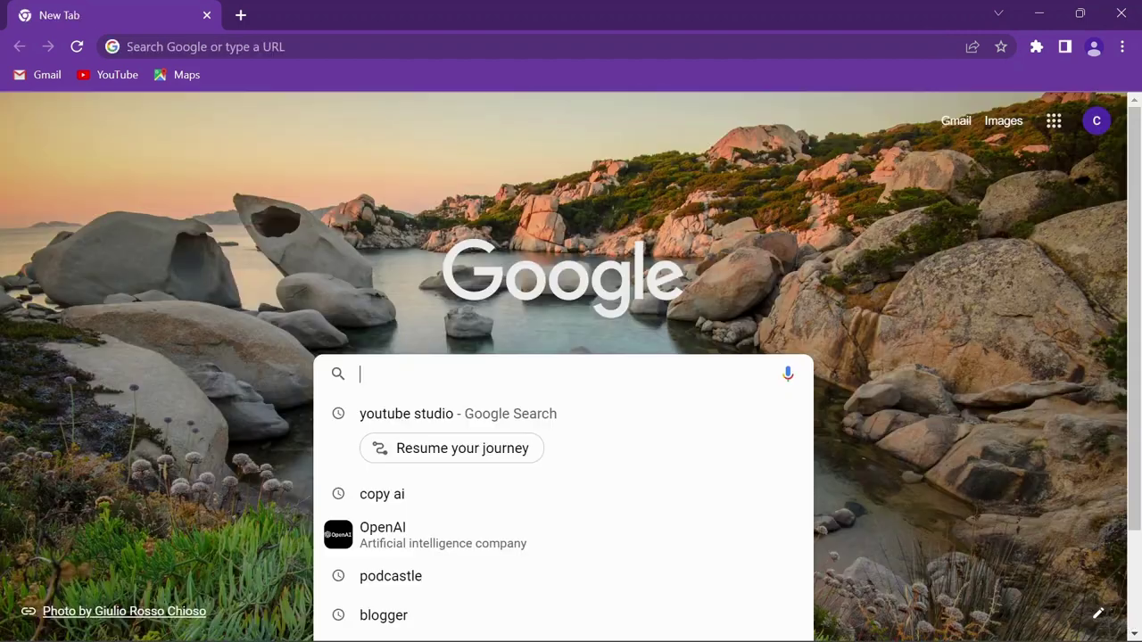
Search Google for 'DALL-E' and open the DALL·E 2 - OpenAI result
text(DALL-E)
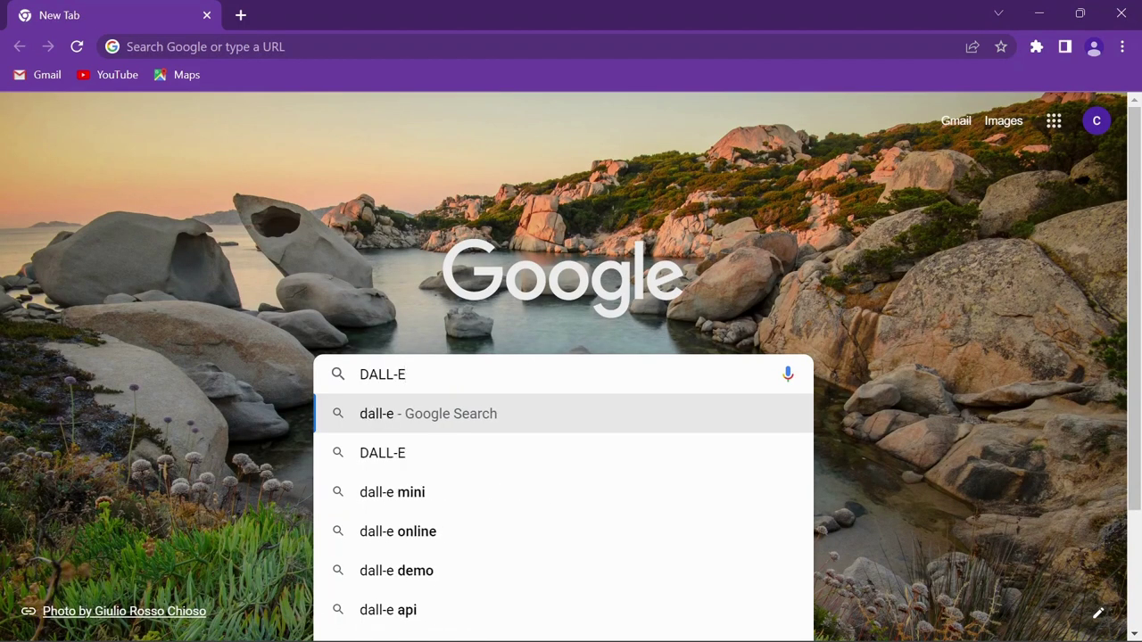
key(Return)
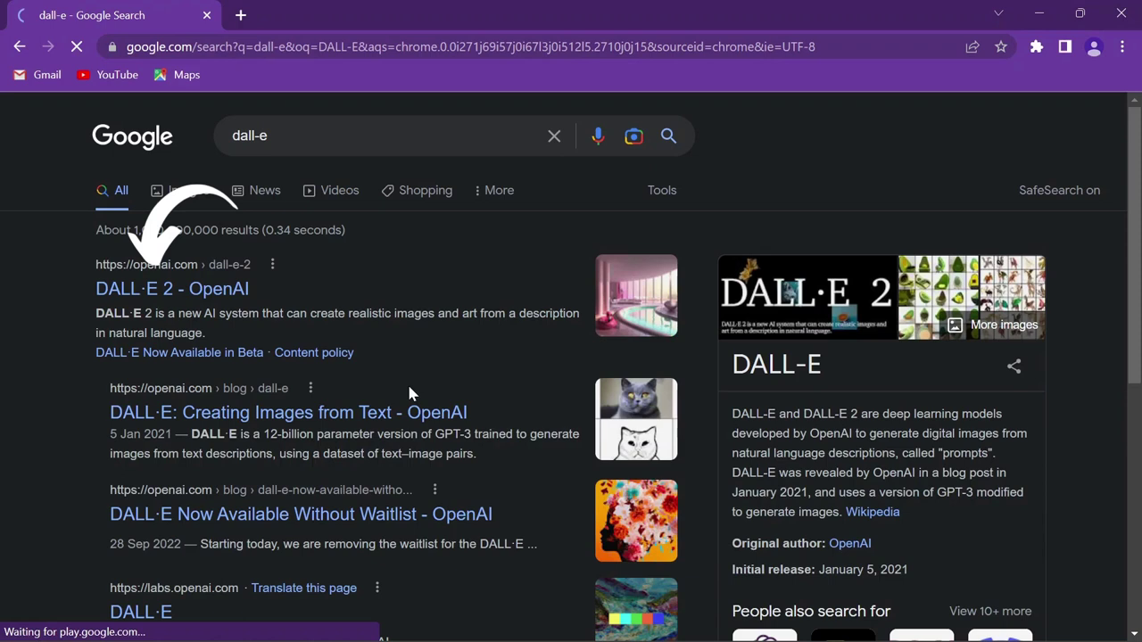
click(206, 297)
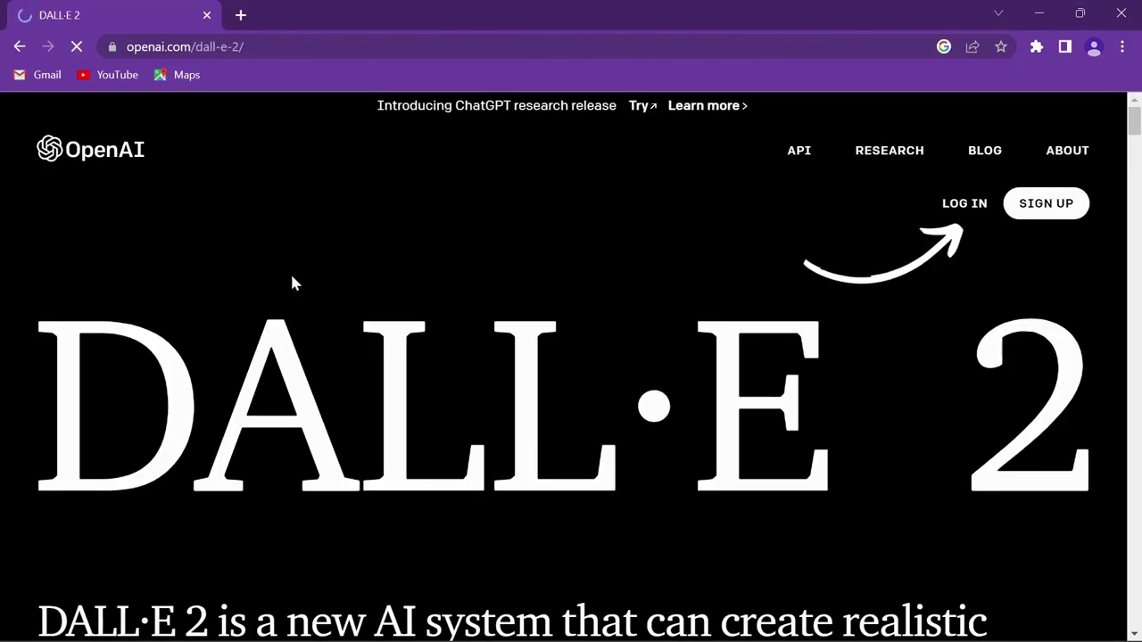
Log in and generate images from the prompt 'fox is eating strawberries'
click(956, 204)
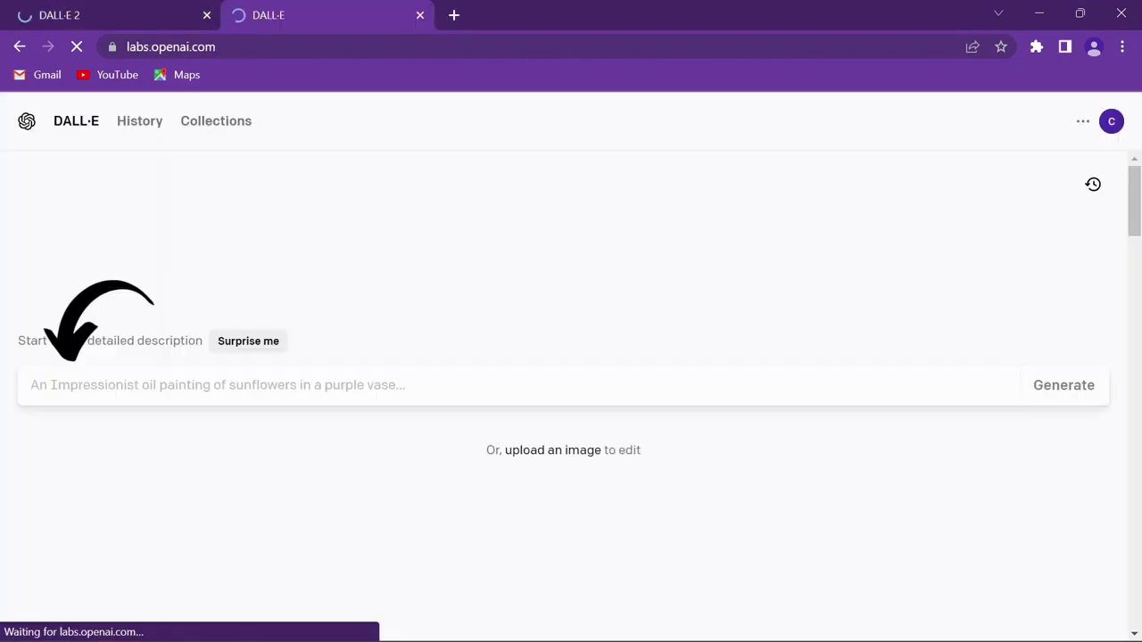
text(fox is eating strawberries)
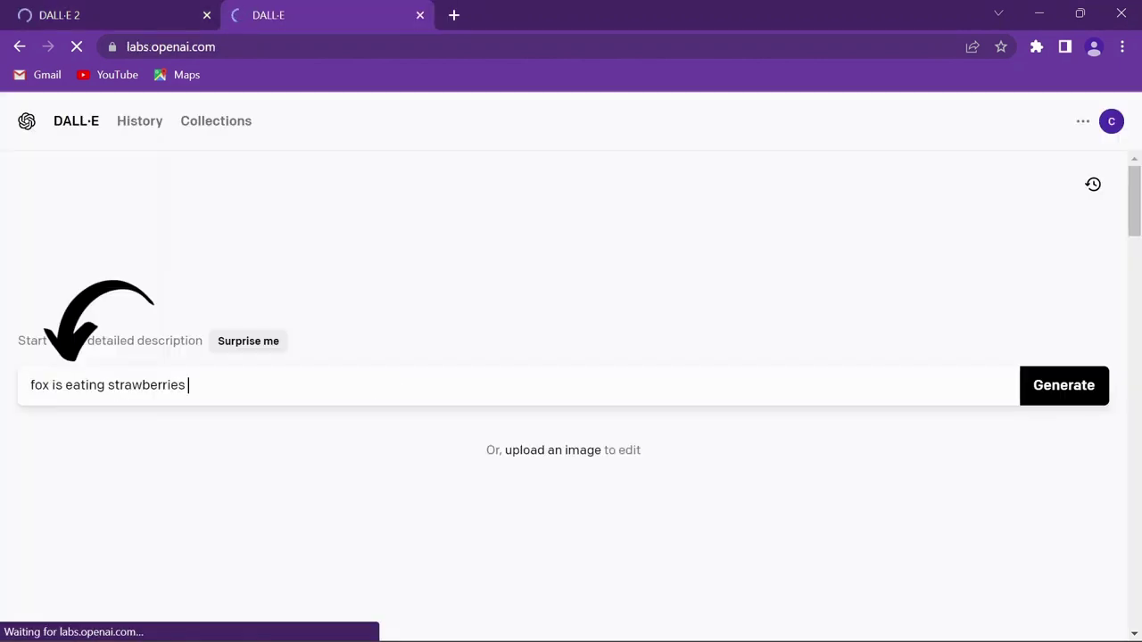
click(1072, 395)
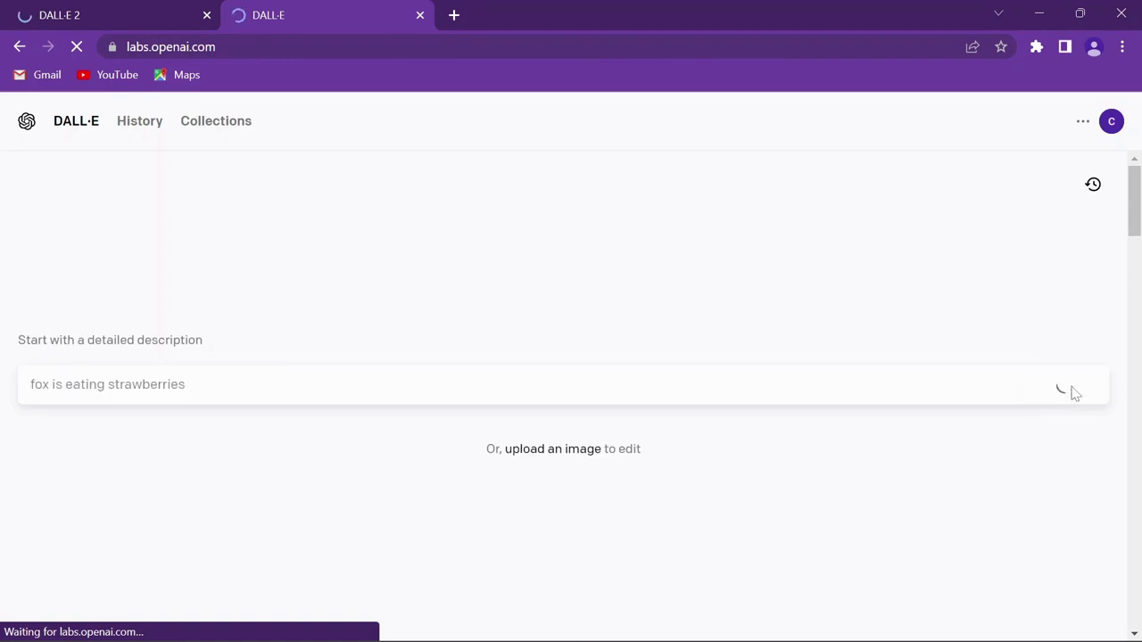